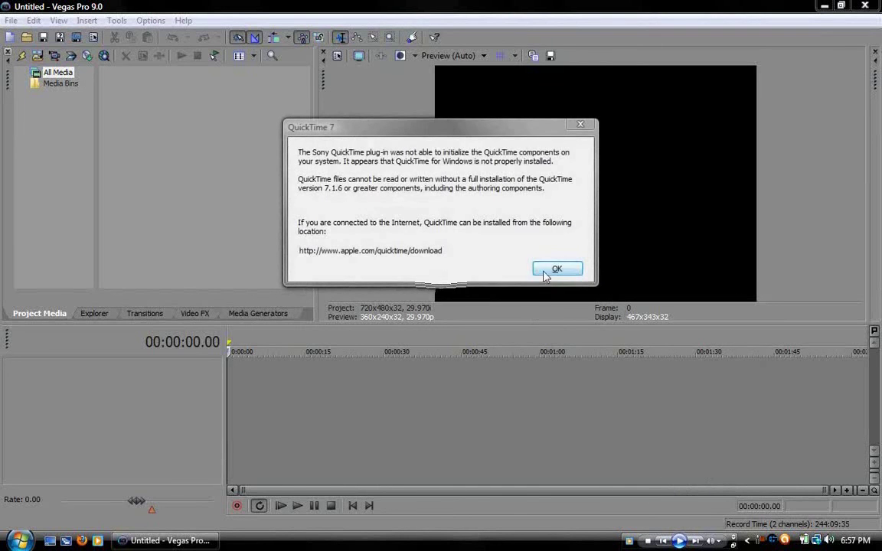
# - Dismiss the QuickTime notice and try to import the media file Blast04a from the Lost and Alone\Video FX folder
pyautogui.click(556, 270)
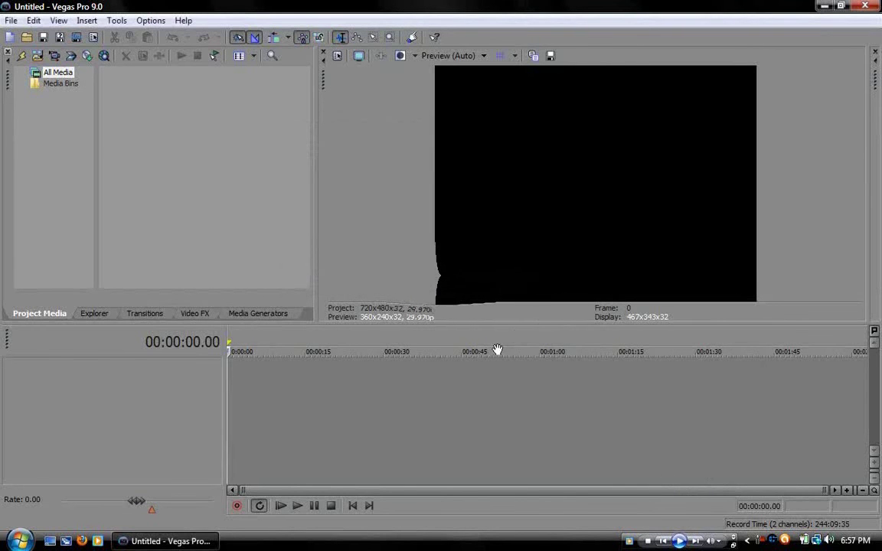
pyautogui.click(12, 22)
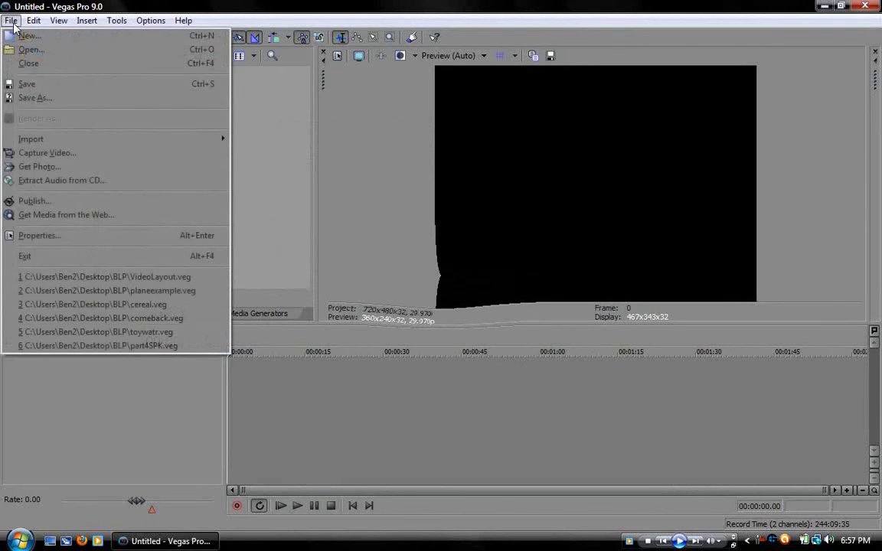
pyautogui.moveTo(57, 139)
pyautogui.click(290, 142)
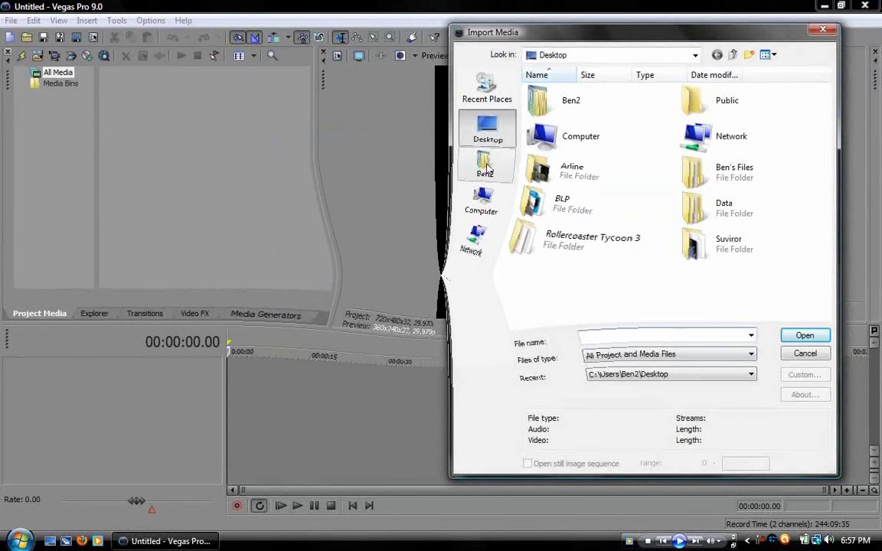
pyautogui.click(485, 167)
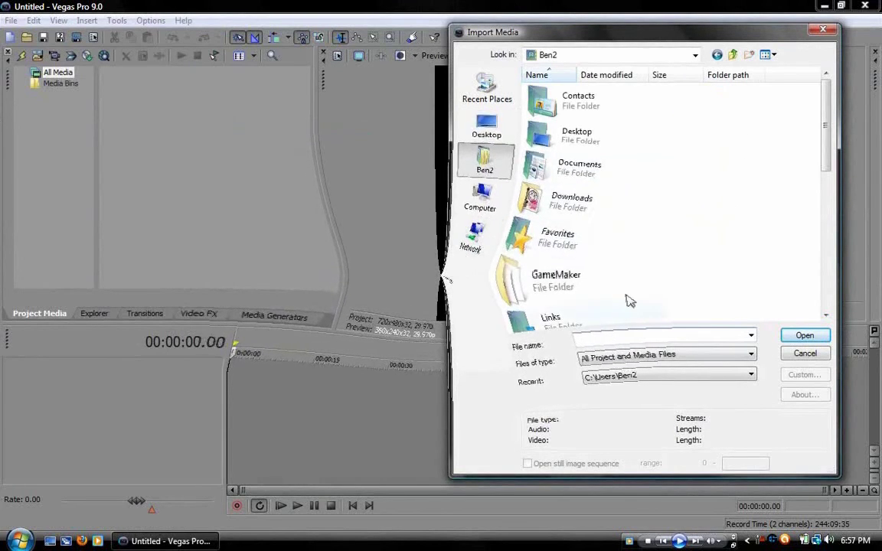
pyautogui.write('l')
pyautogui.press('Down')
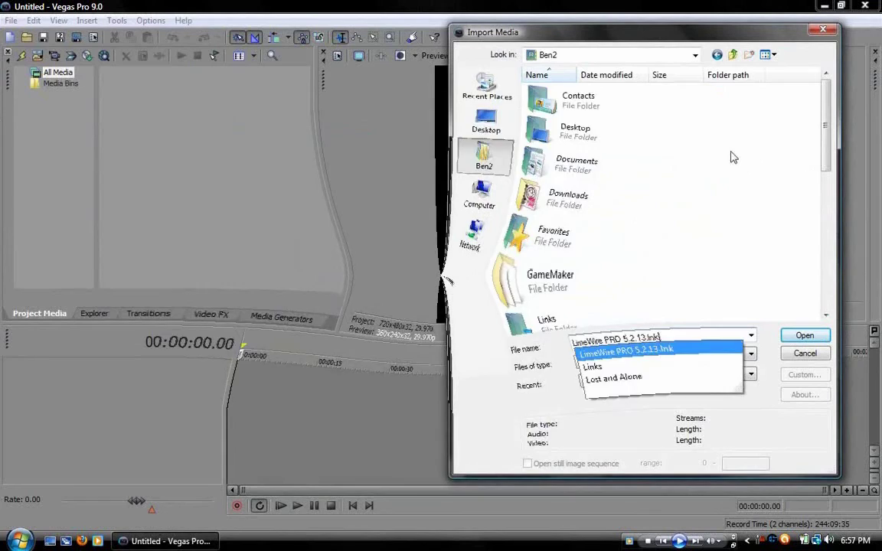
pyautogui.press('Down')
pyautogui.press('Down')
pyautogui.press('Return')
pyautogui.doubleClick(579, 111)
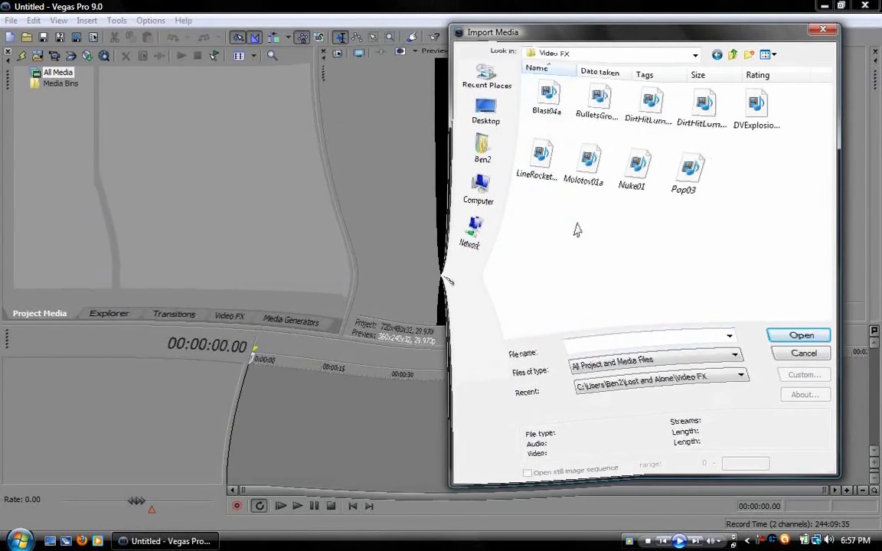
pyautogui.doubleClick(546, 95)
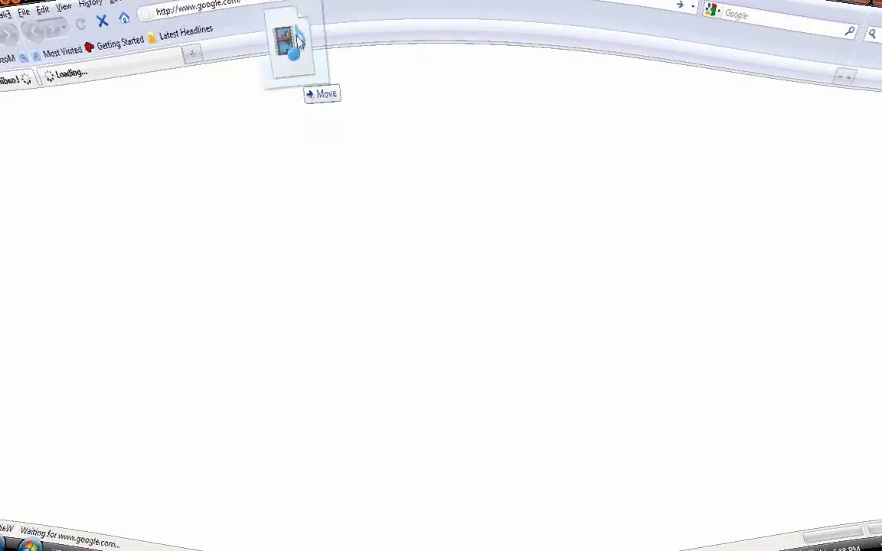
pyautogui.rightClick(317, 223)
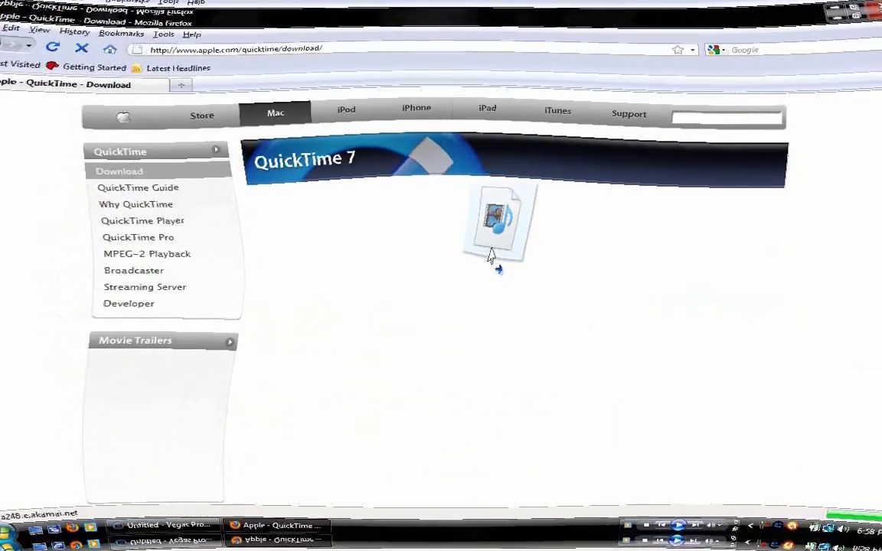
pyautogui.moveTo(493, 258); pyautogui.dragTo(492, 258)
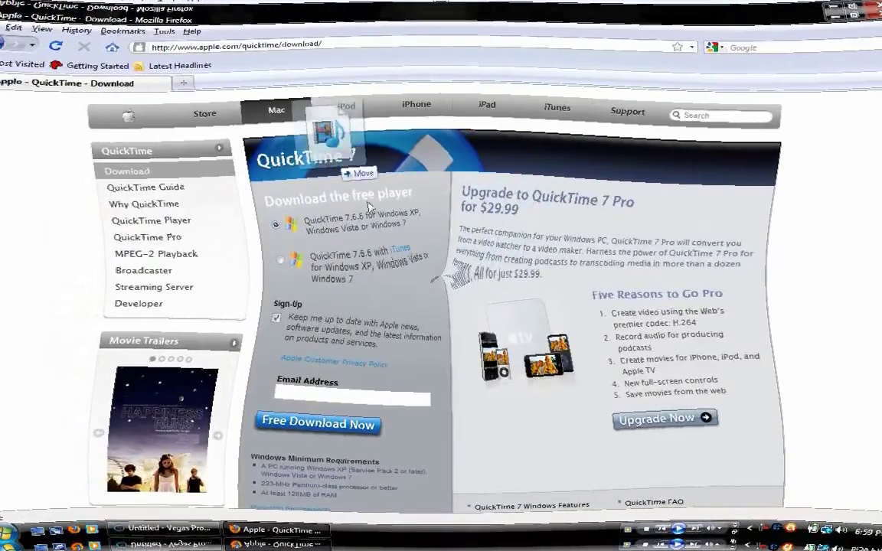
pyautogui.moveTo(368, 205); pyautogui.dragTo(498, 201)
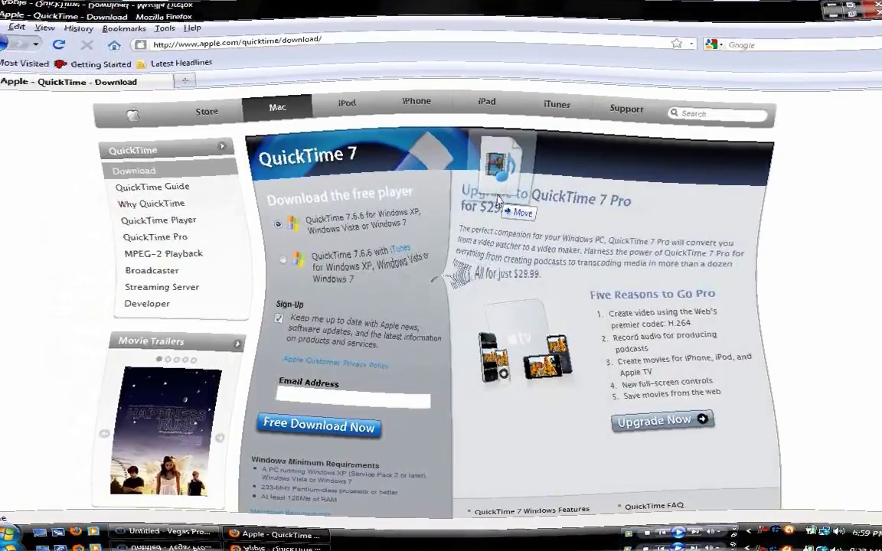
pyautogui.moveTo(324, 239); pyautogui.dragTo(374, 415)
pyautogui.click(377, 404)
pyautogui.write('theb')
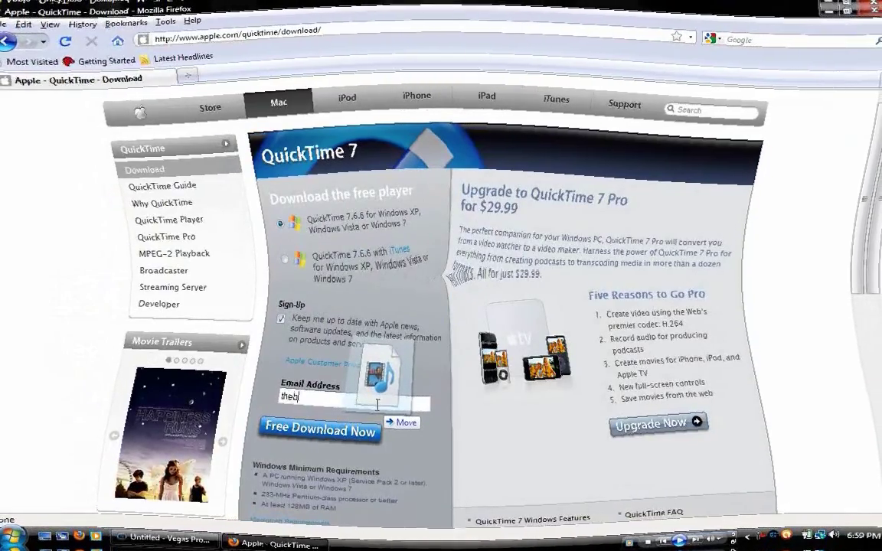
pyautogui.write('enleeprodu')
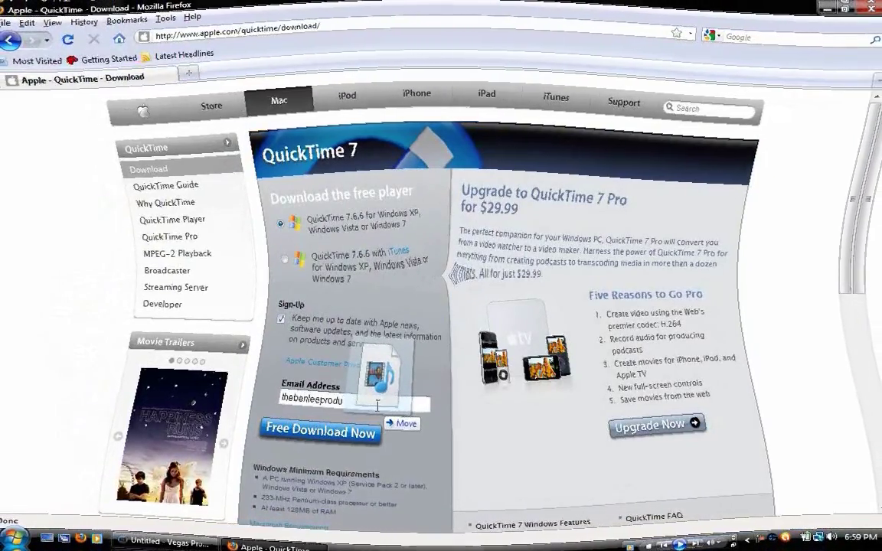
pyautogui.hotkey('alt', 't')
pyautogui.press('Escape')
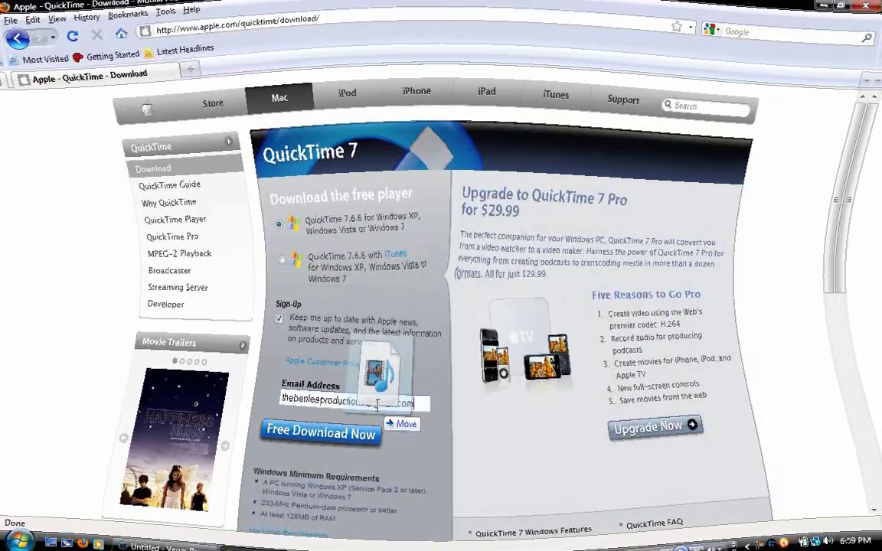
# - Request the free QuickTime download and save QuickTimeInstaller.exe
pyautogui.moveTo(377, 406); pyautogui.dragTo(332, 350)
pyautogui.moveTo(383, 369); pyautogui.dragTo(434, 545)
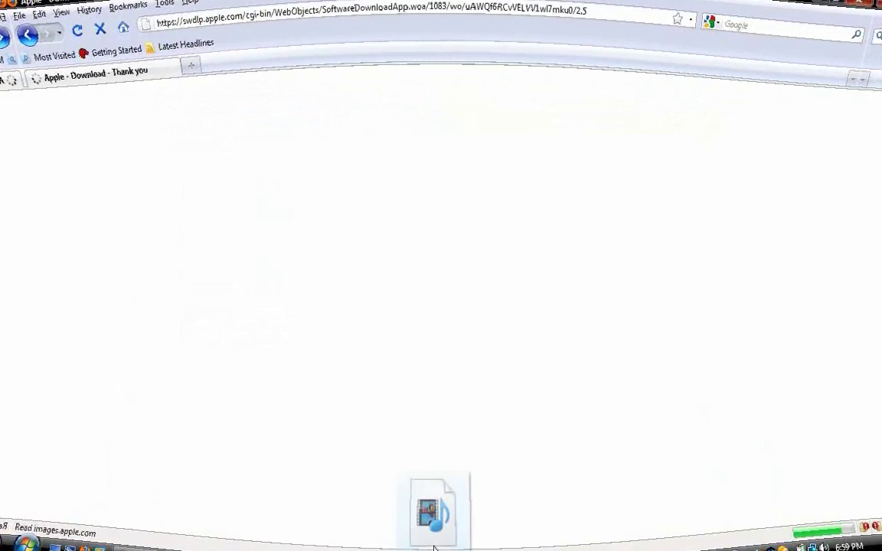
pyautogui.moveTo(434, 548); pyautogui.dragTo(360, 198)
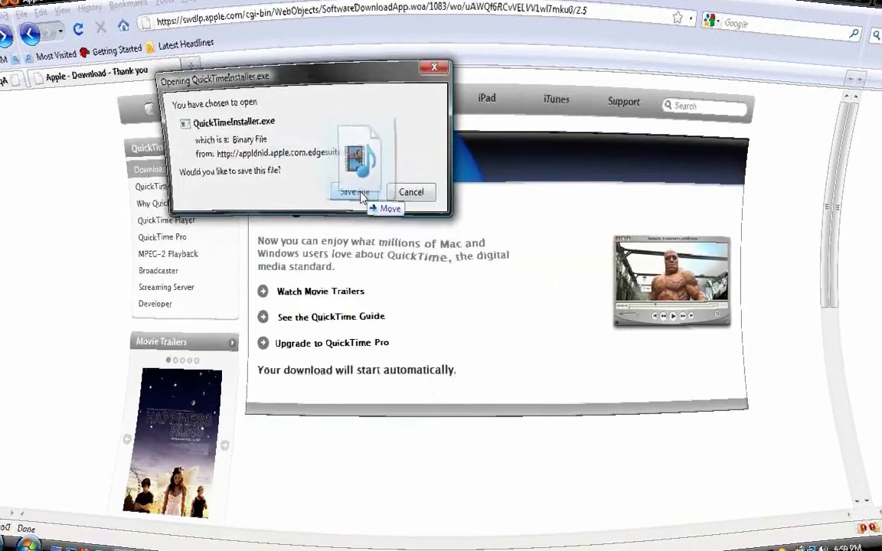
pyautogui.click(360, 196)
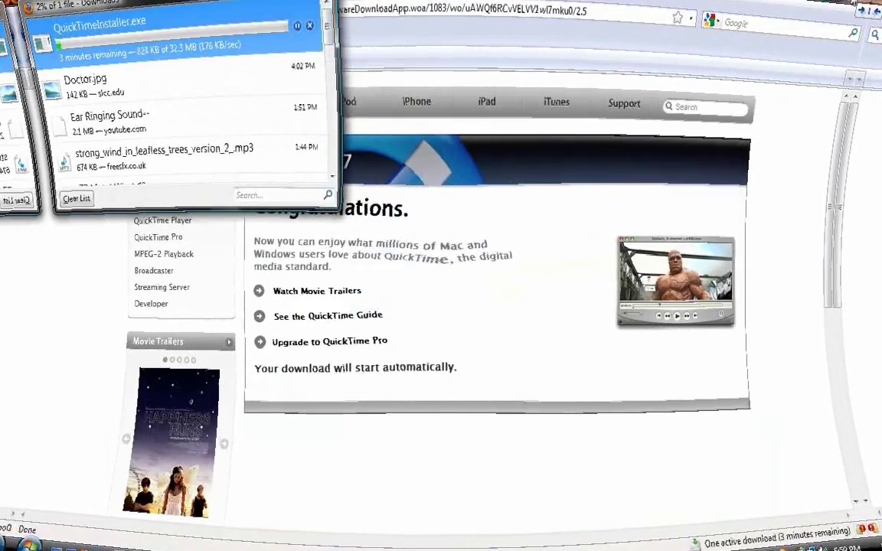
# - Clear the browser page and Vegas Pro off the desktop, dismissing the QuickTime notice and keeping the Downloads window open
pyautogui.click(846, 2)
pyautogui.click(560, 268)
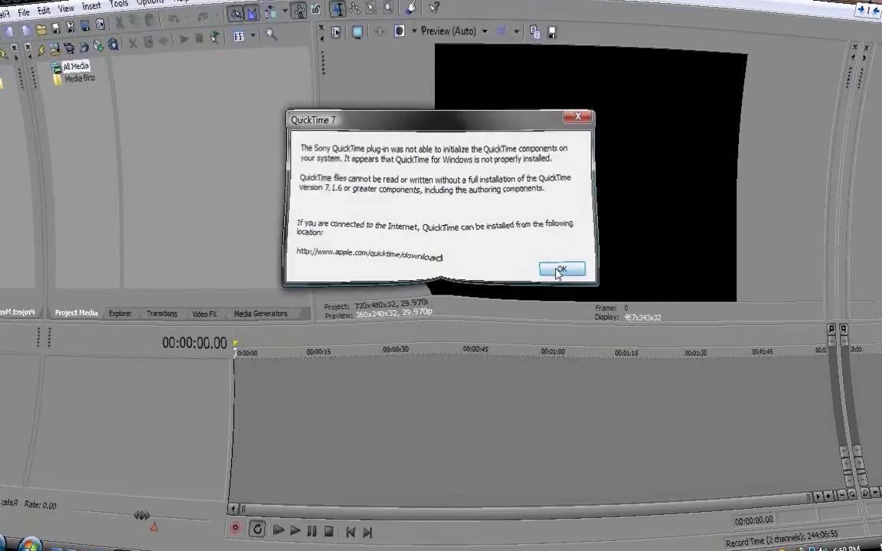
pyautogui.click(311, 548)
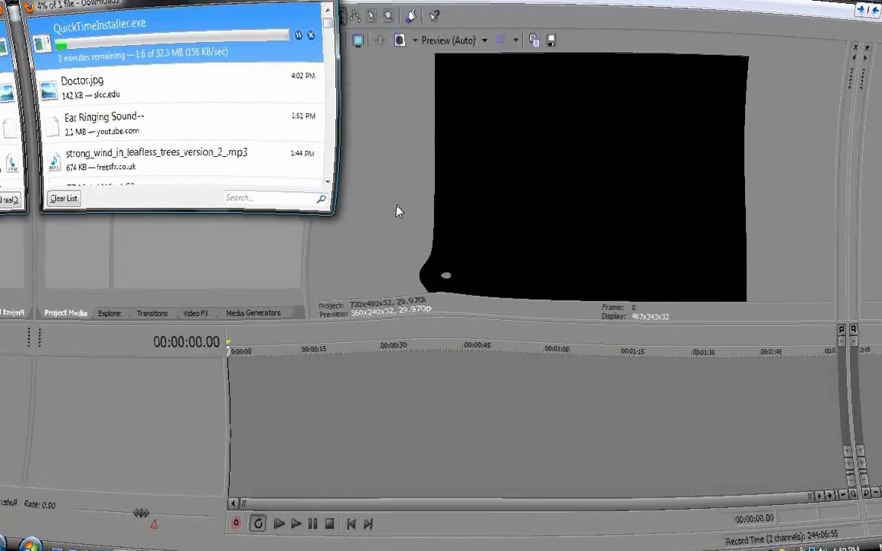
pyautogui.click(397, 212)
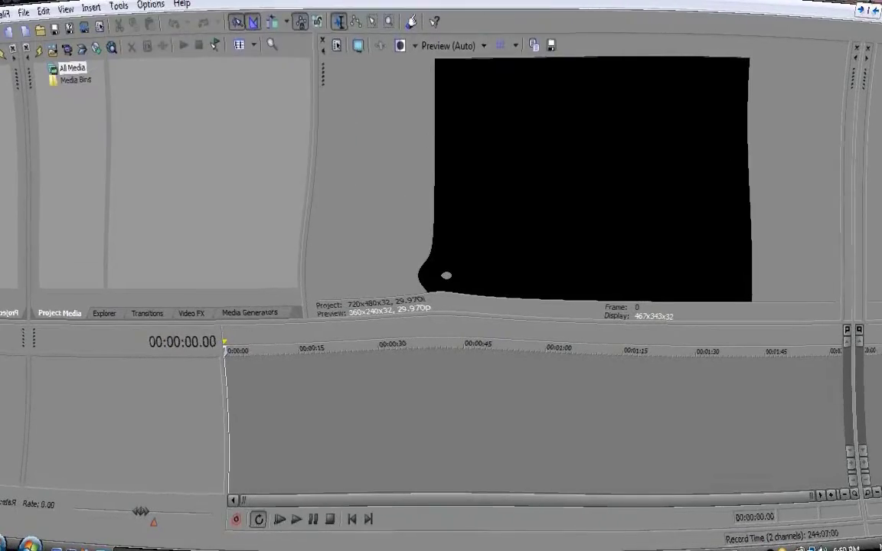
pyautogui.click(817, 2)
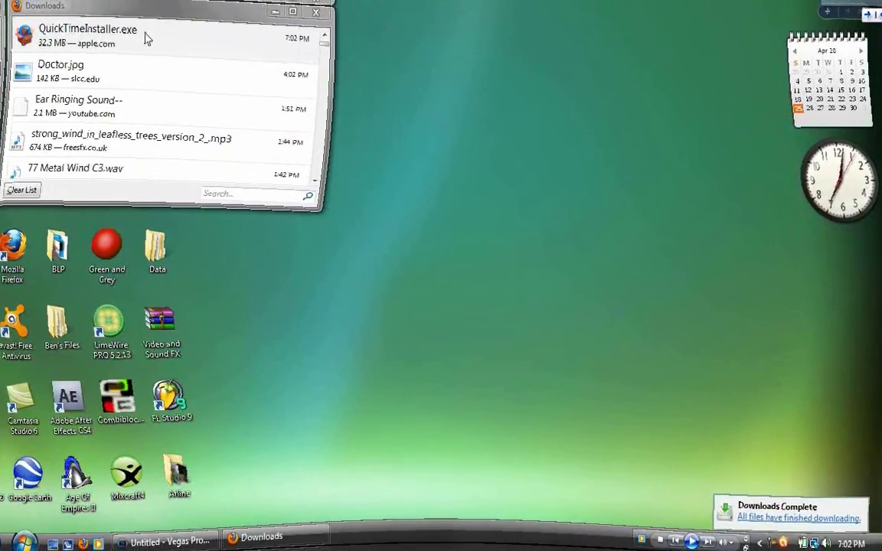
# - Open the downloaded QuickTimeInstaller.exe and allow it to run
pyautogui.rightClick(93, 34)
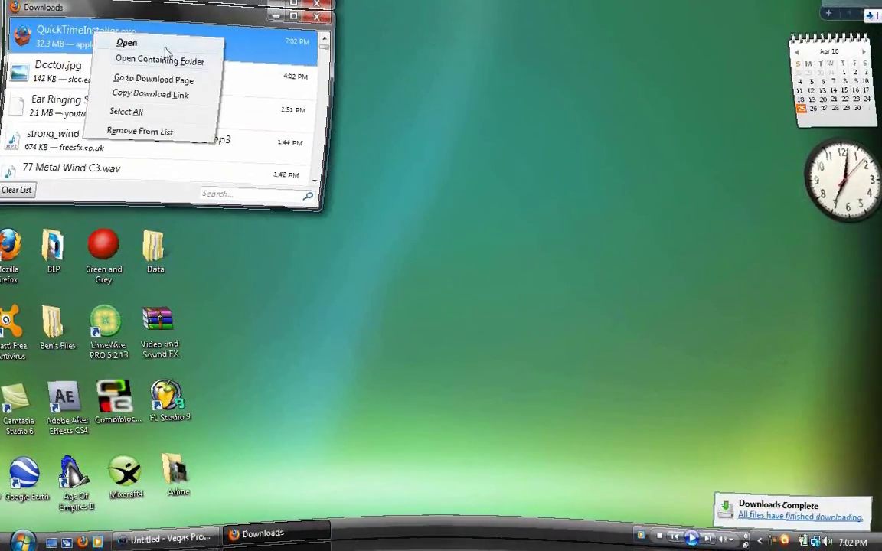
pyautogui.click(128, 46)
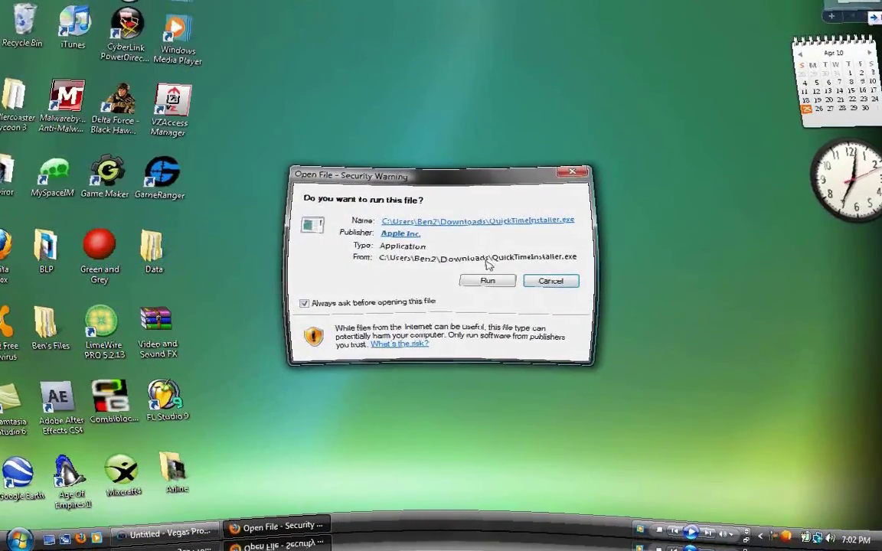
pyautogui.click(485, 282)
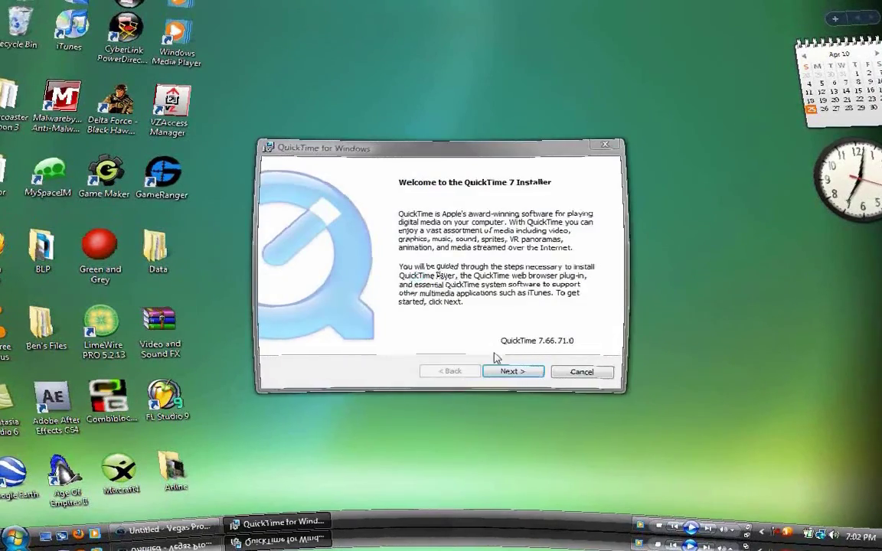
# - Accept the QuickTime license agreement and install to C:\Program Files\QuickTime\ with desktop shortcuts
pyautogui.click(513, 372)
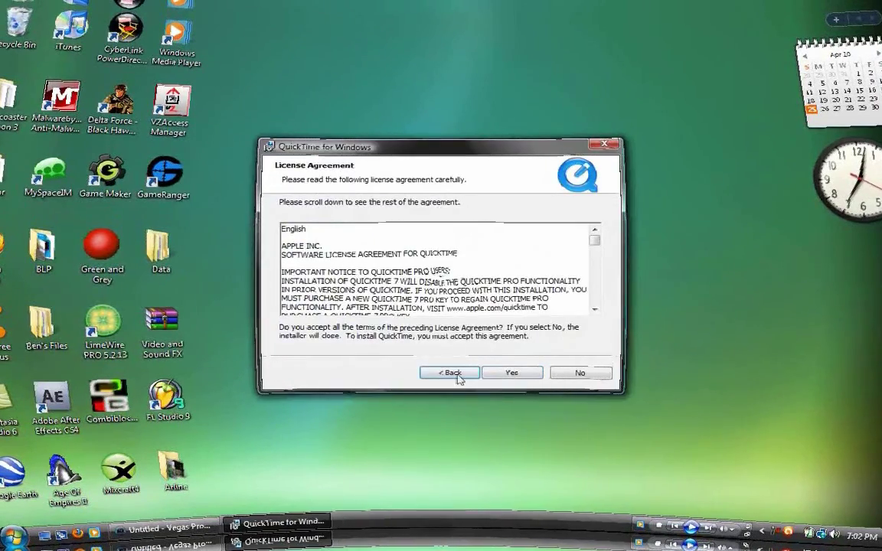
pyautogui.click(515, 372)
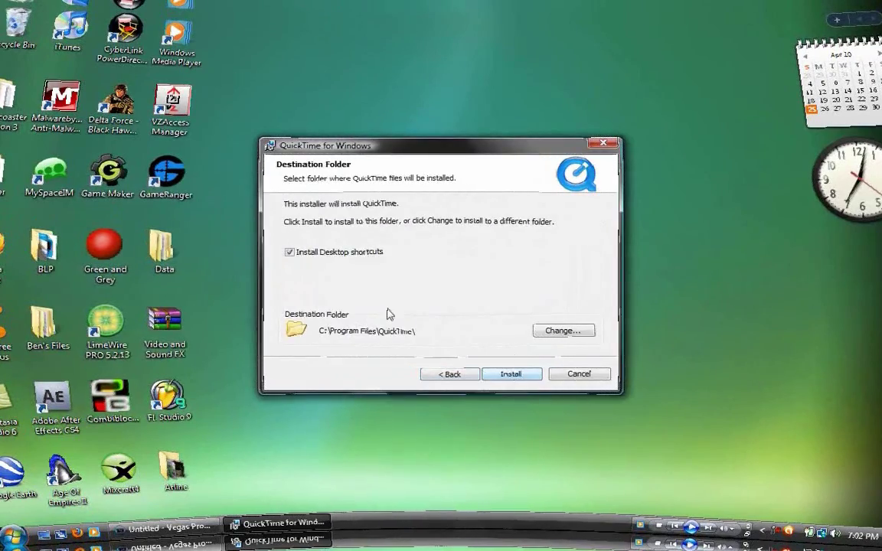
pyautogui.click(517, 378)
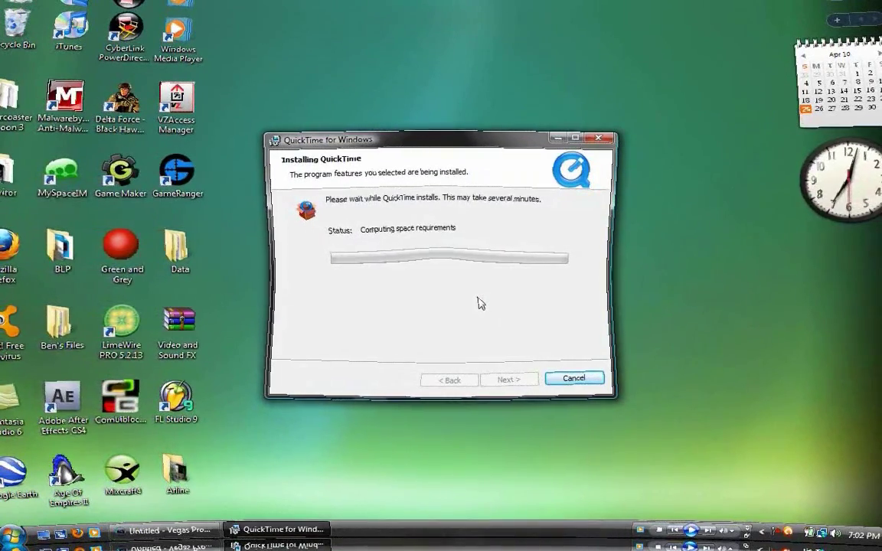
pyautogui.rightClick(776, 538)
pyautogui.click(774, 540)
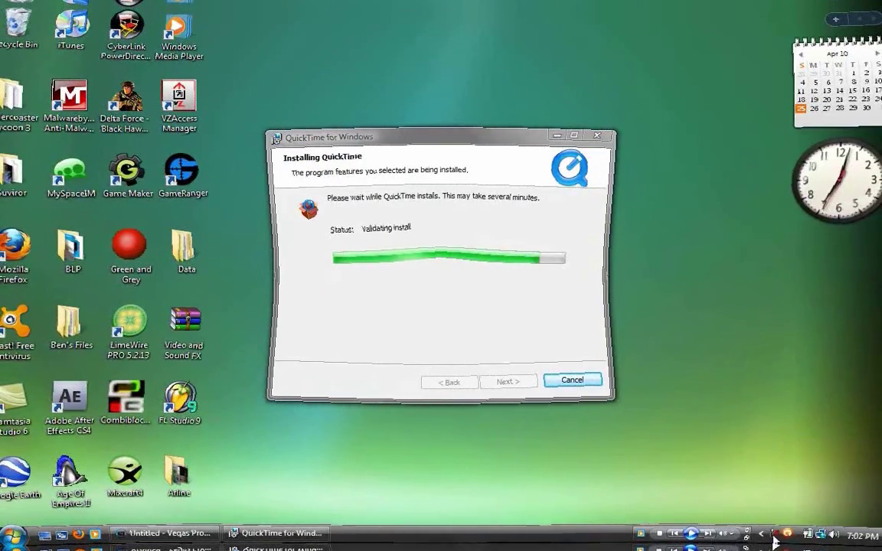
pyautogui.click(823, 496)
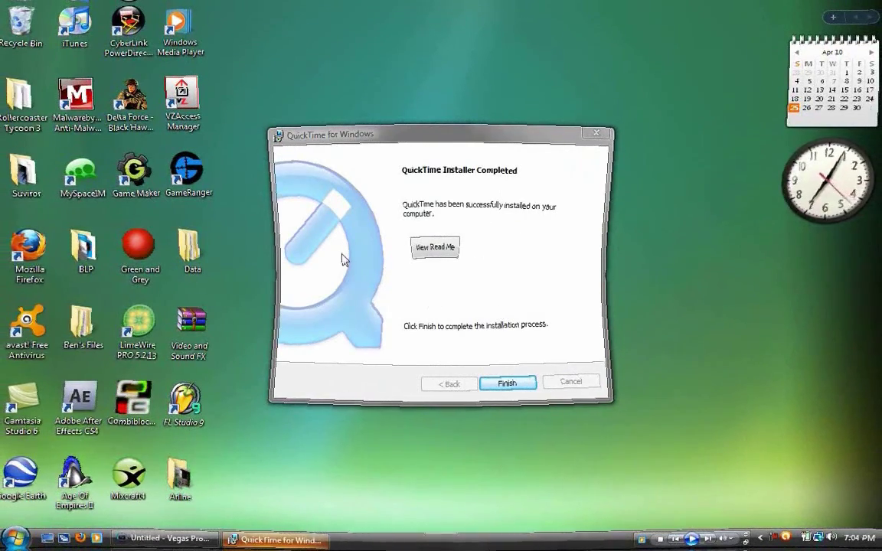
# - Finish the QuickTime installer and decline the QuickTime 7 Pro upgrade
pyautogui.click(509, 386)
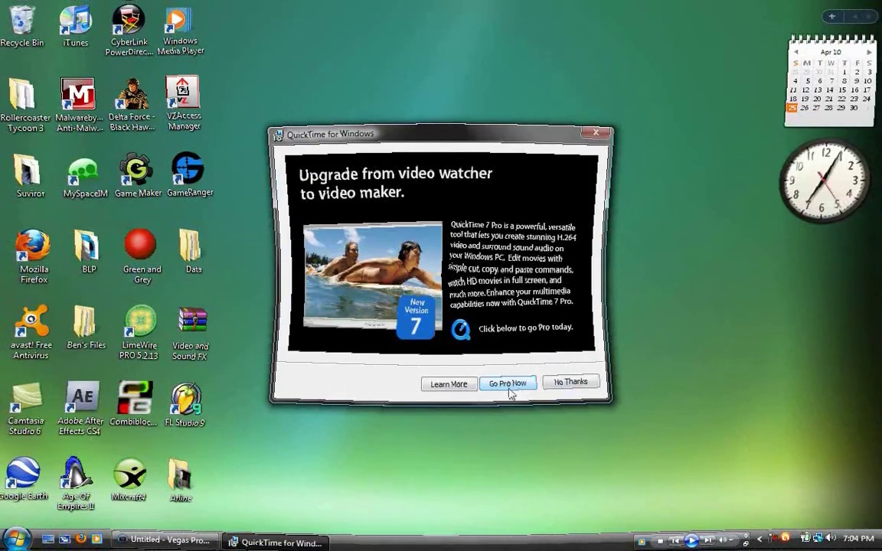
pyautogui.click(563, 383)
# - Switch to Vegas Pro, dismiss the QuickTime notice and close the program
pyautogui.click(165, 542)
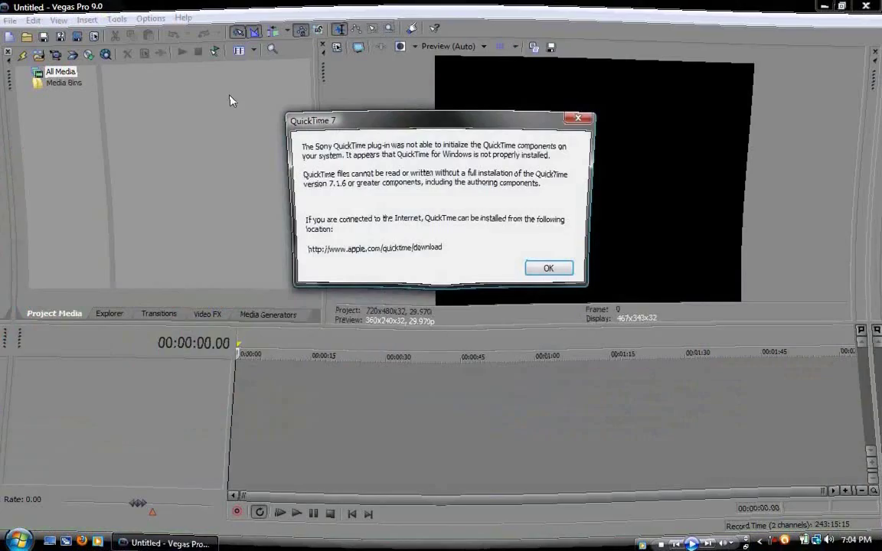
pyautogui.click(549, 271)
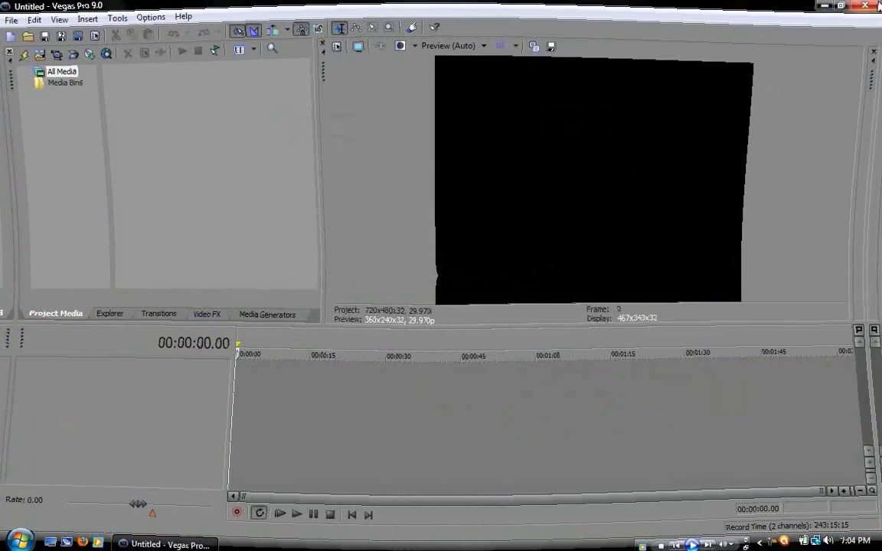
pyautogui.click(871, 5)
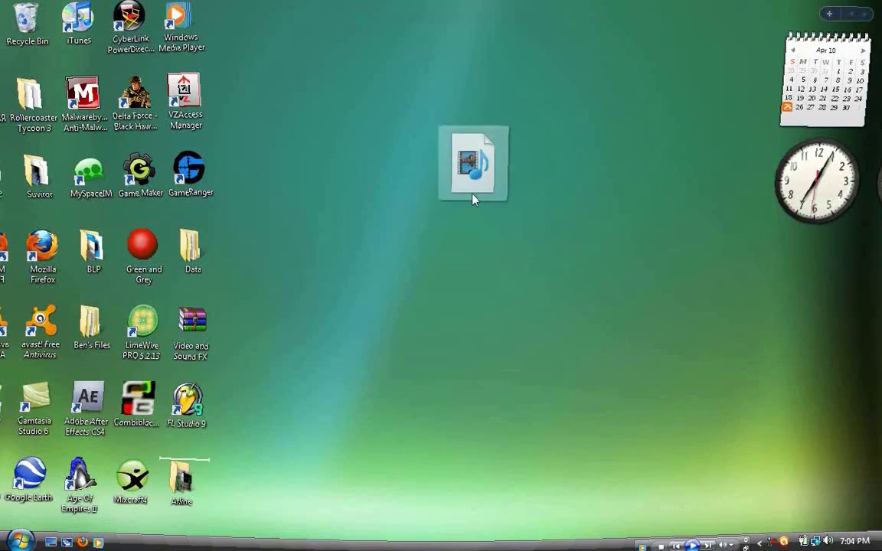
# - Relaunch Vegas Pro 9.0
pyautogui.moveTo(471, 193); pyautogui.dragTo(302, 237)
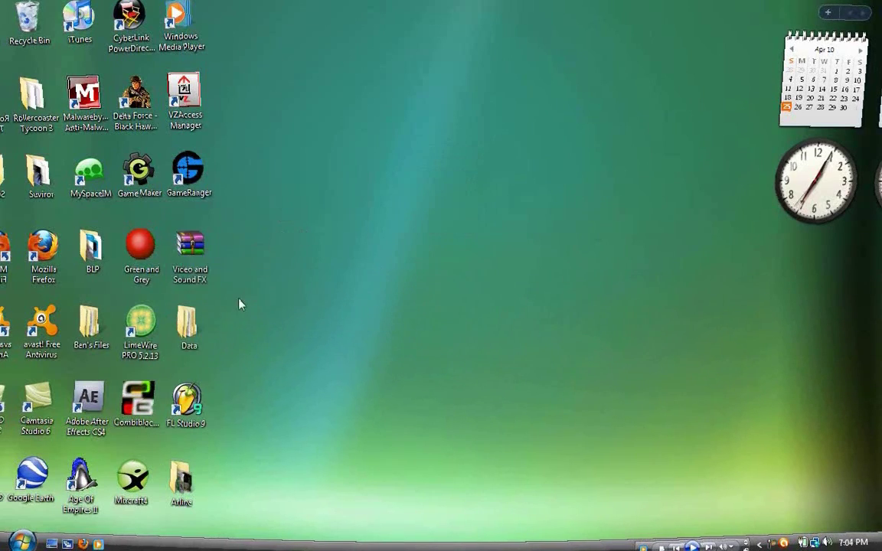
pyautogui.click(23, 541)
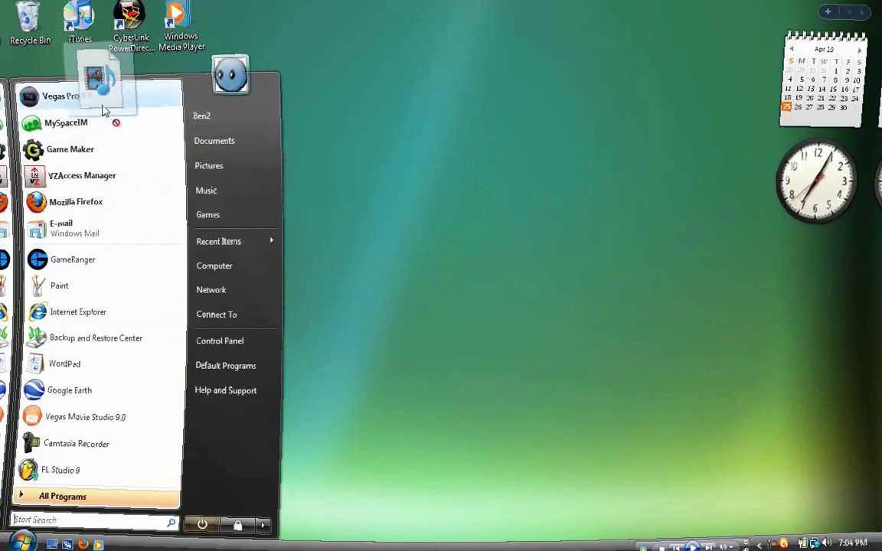
pyautogui.moveTo(105, 111); pyautogui.dragTo(325, 320)
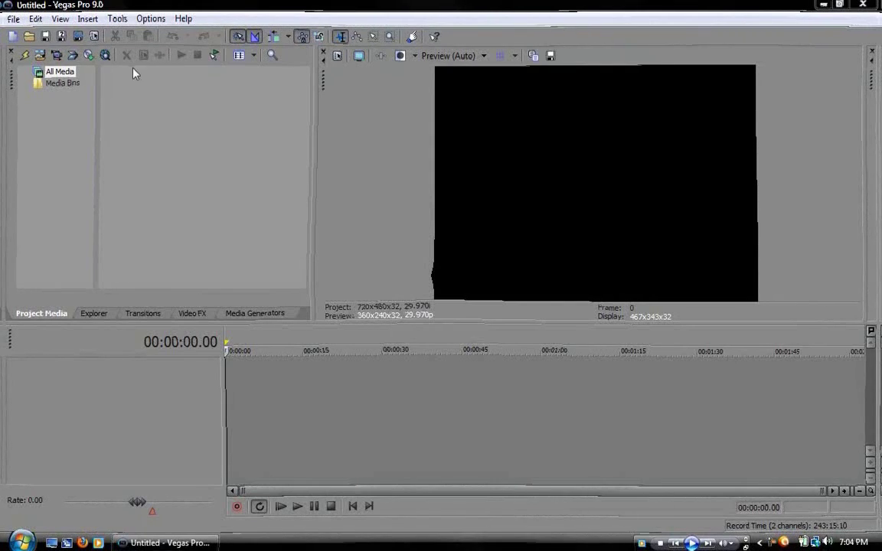
# - Start a media import and browse through the user's home folder to the Lost and Alone folder
pyautogui.click(13, 19)
pyautogui.moveTo(46, 135)
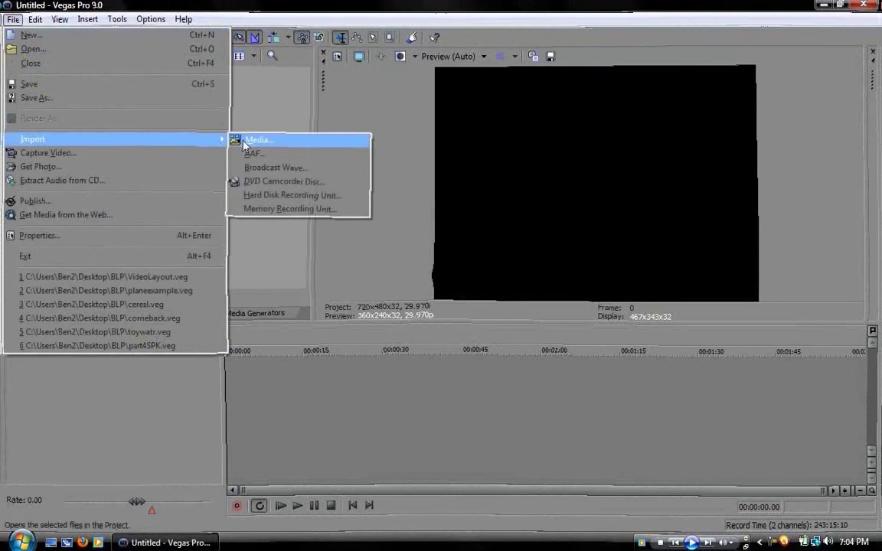
pyautogui.click(261, 139)
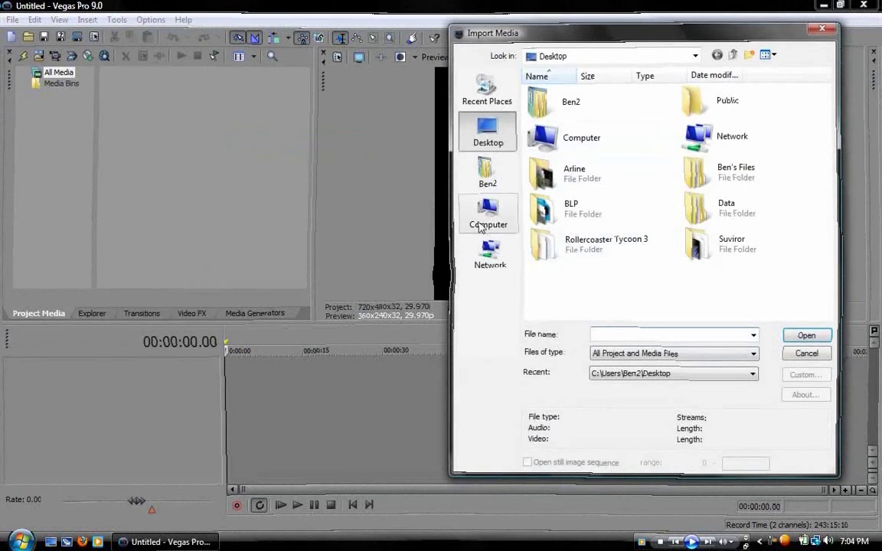
pyautogui.click(487, 170)
pyautogui.doubleClick(606, 203)
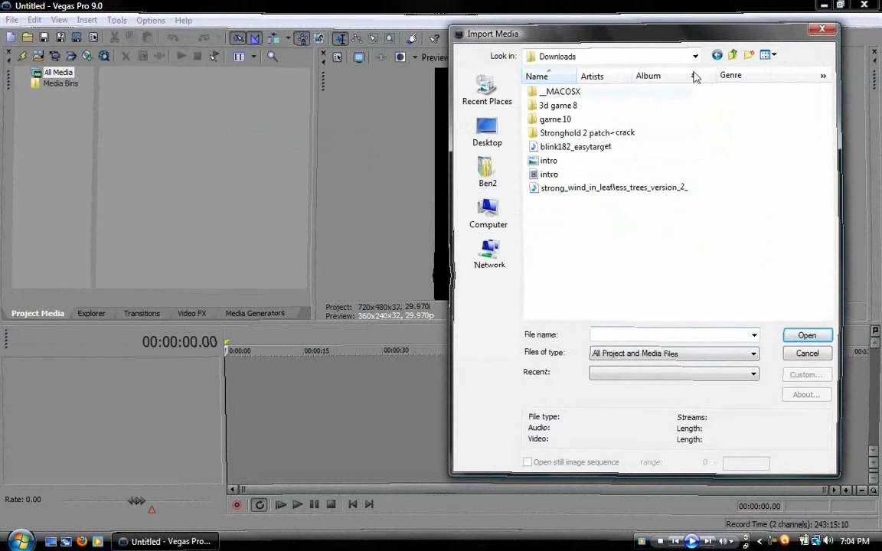
pyautogui.click(716, 56)
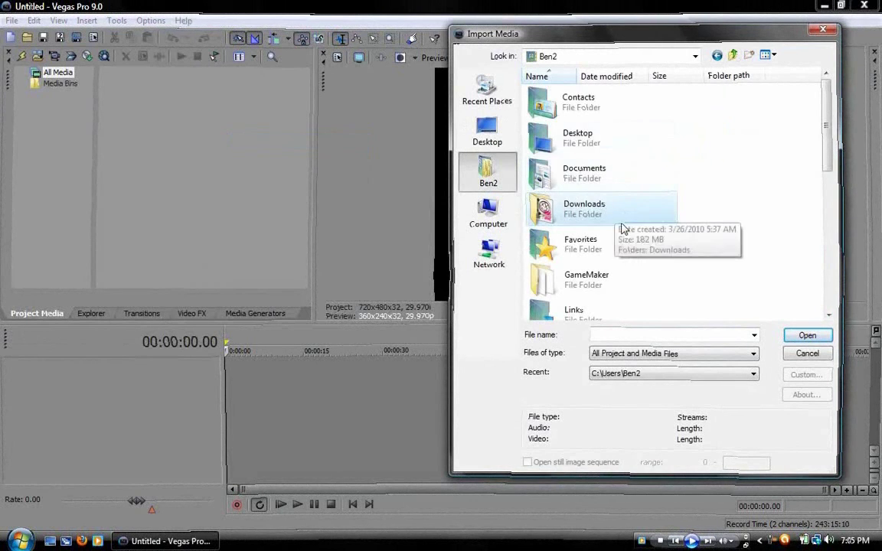
pyautogui.scroll(-3, 624, 228)
pyautogui.press('Down')
pyautogui.press('Return')
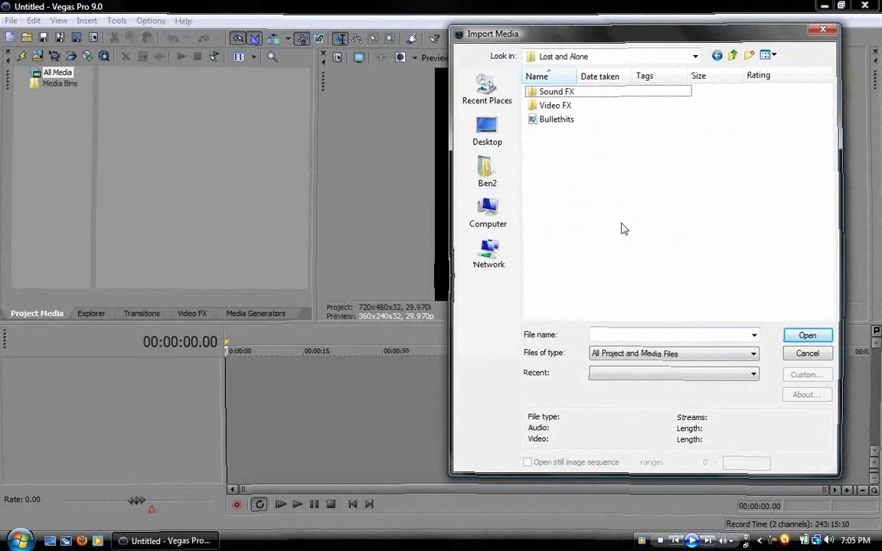
# - Import Blast04a.mov from the Video FX folder and place the clip near the start of the timeline on a new video track
pyautogui.doubleClick(561, 107)
pyautogui.doubleClick(554, 108)
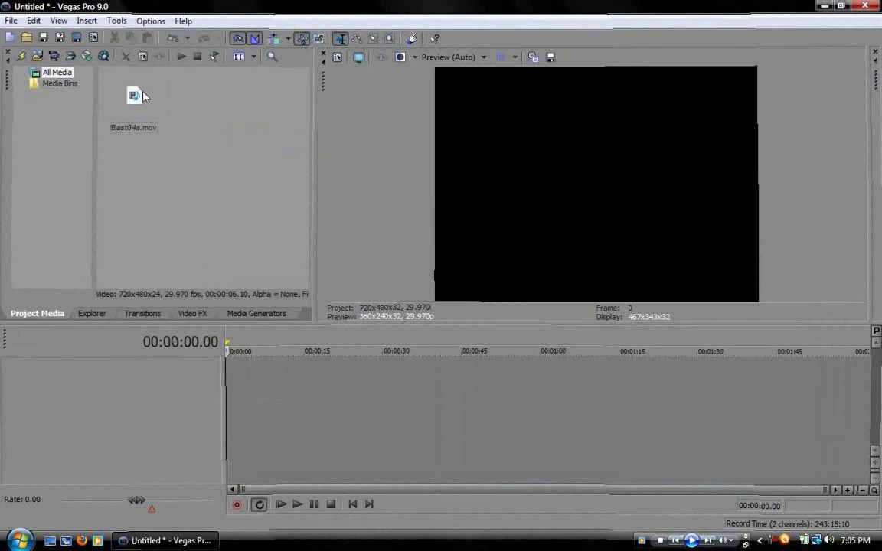
pyautogui.moveTo(176, 339); pyautogui.dragTo(257, 367)
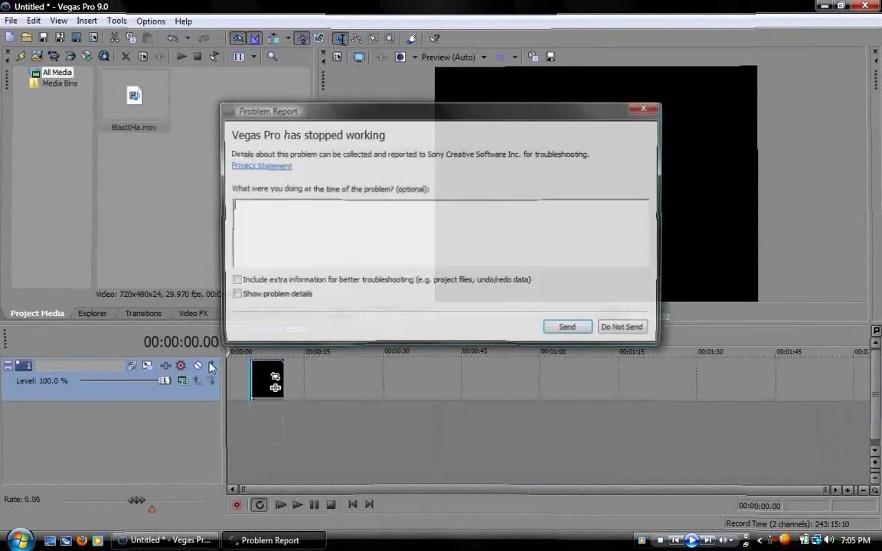